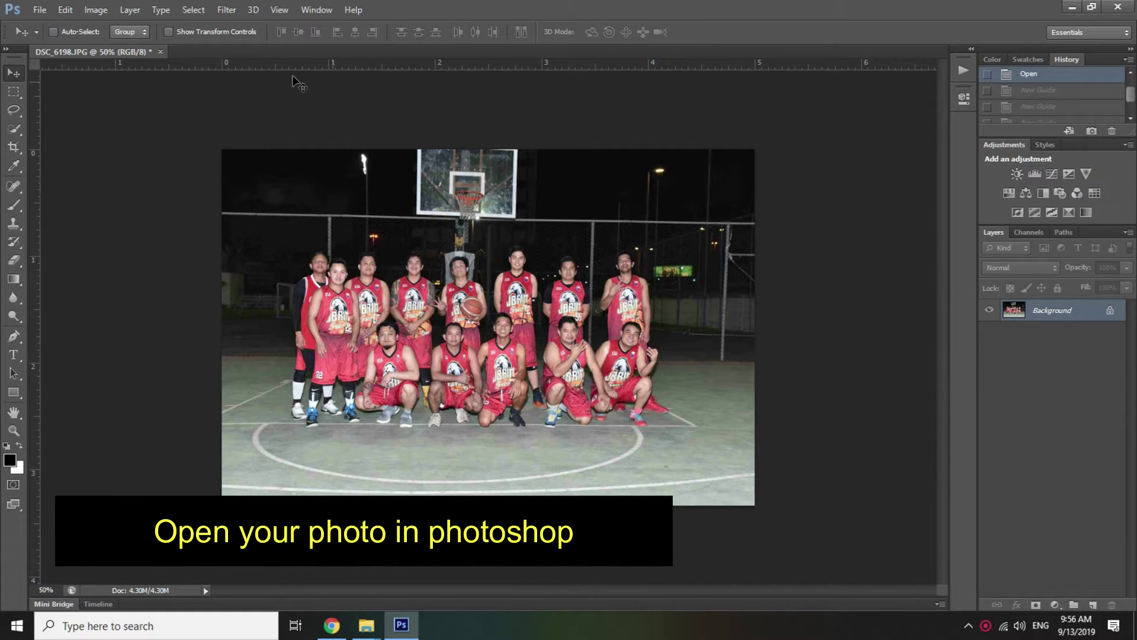
Step: Show the Actions panel beside the DSC_6198 team photo from the Window menu
left_click(314, 12)
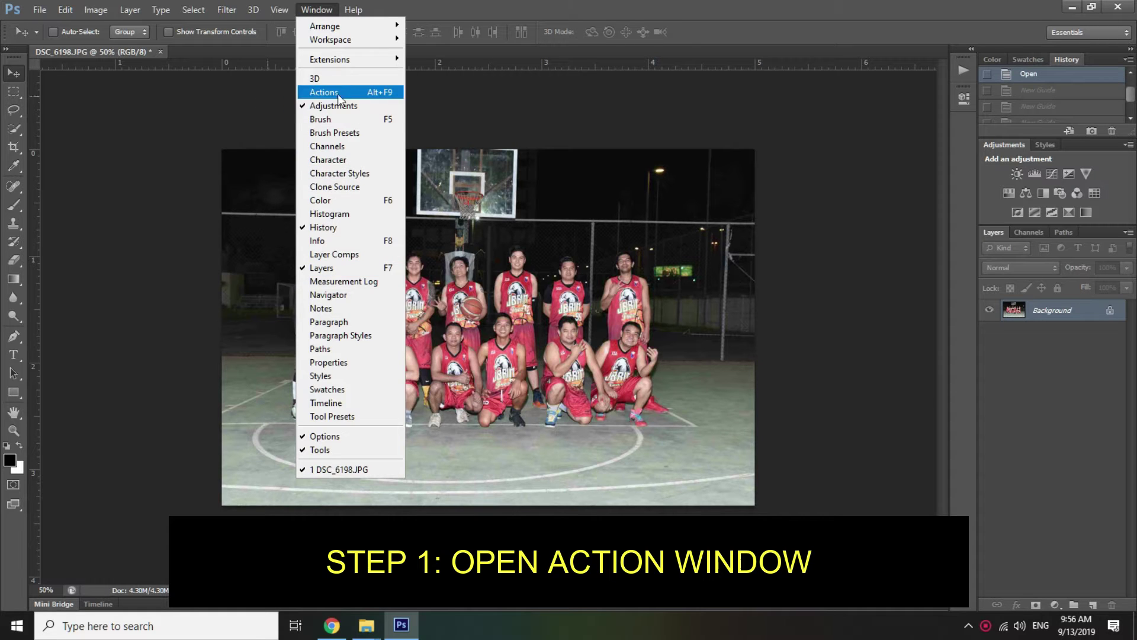
left_click(369, 94)
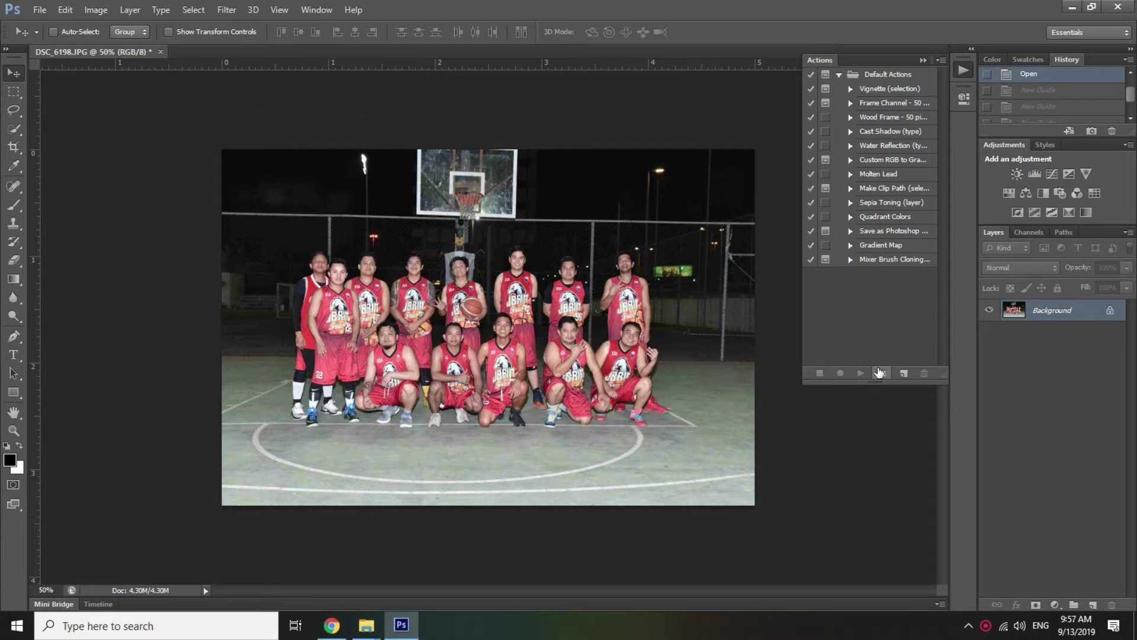
Step: Create a new action set named 'My Action' in the Actions panel
left_click(881, 373)
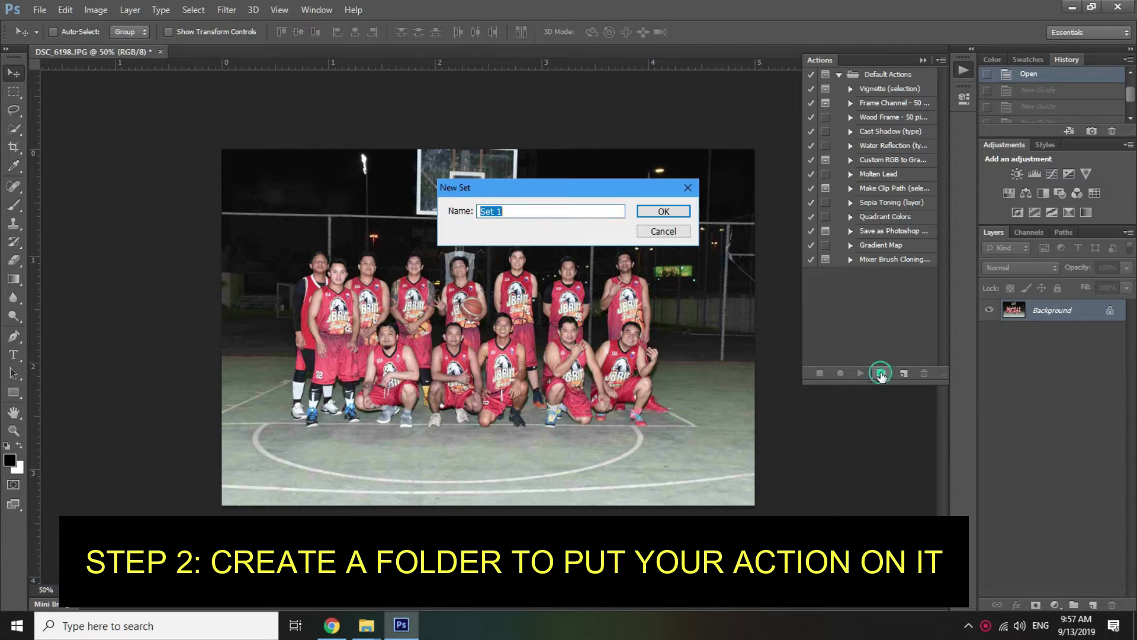
type("Mya")
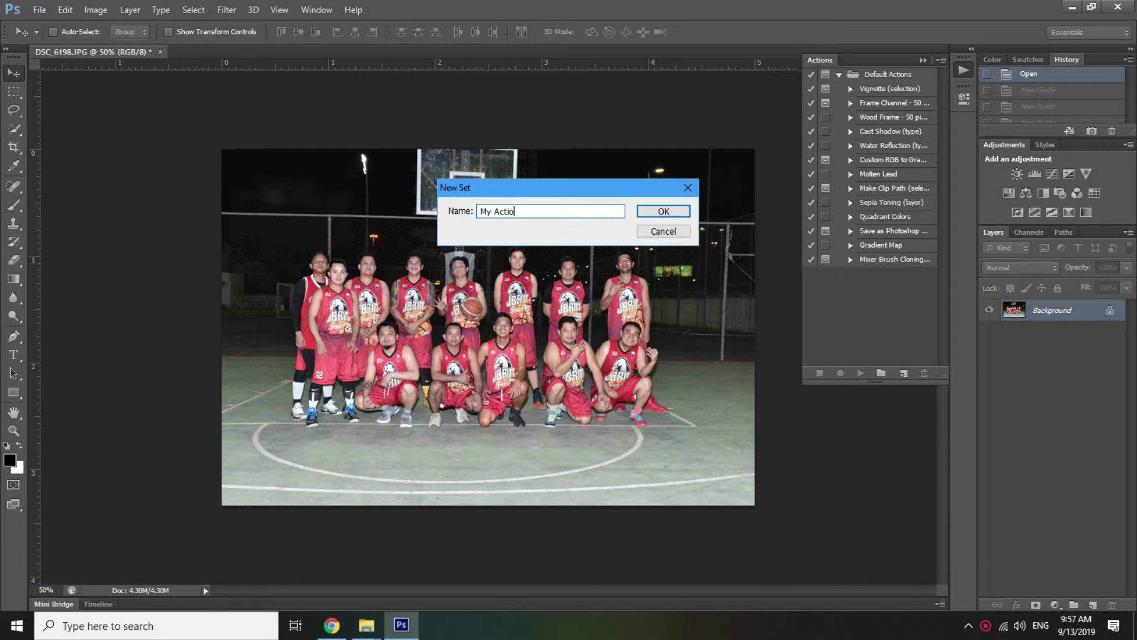
left_click(656, 213)
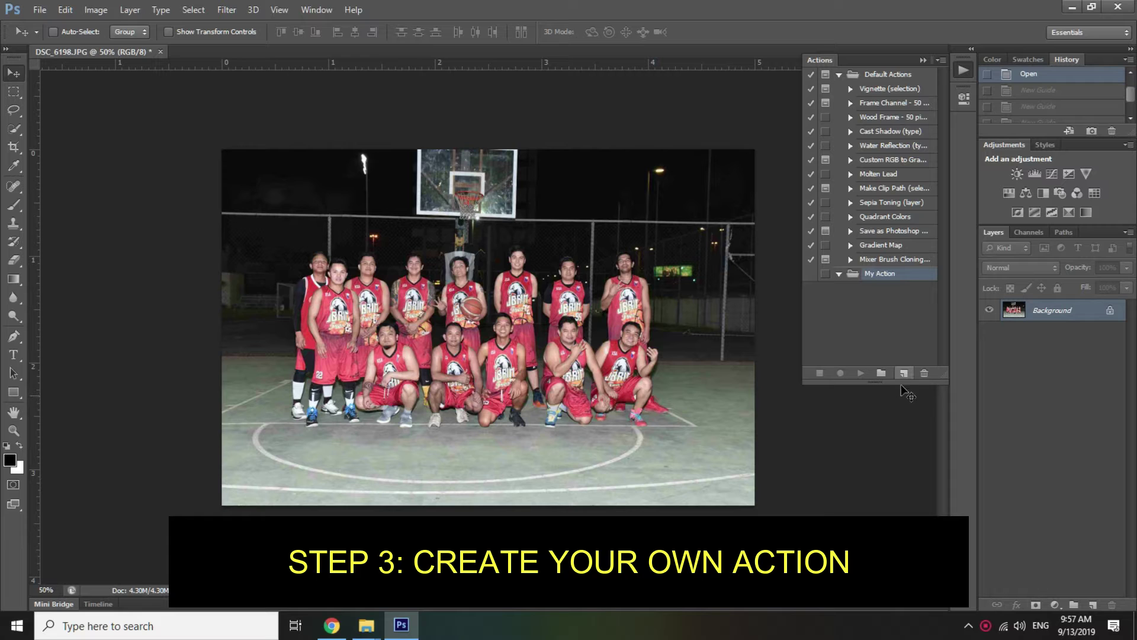
Step: Start recording 'Action 1' in My Action with no function key and a Red label
left_click(904, 373)
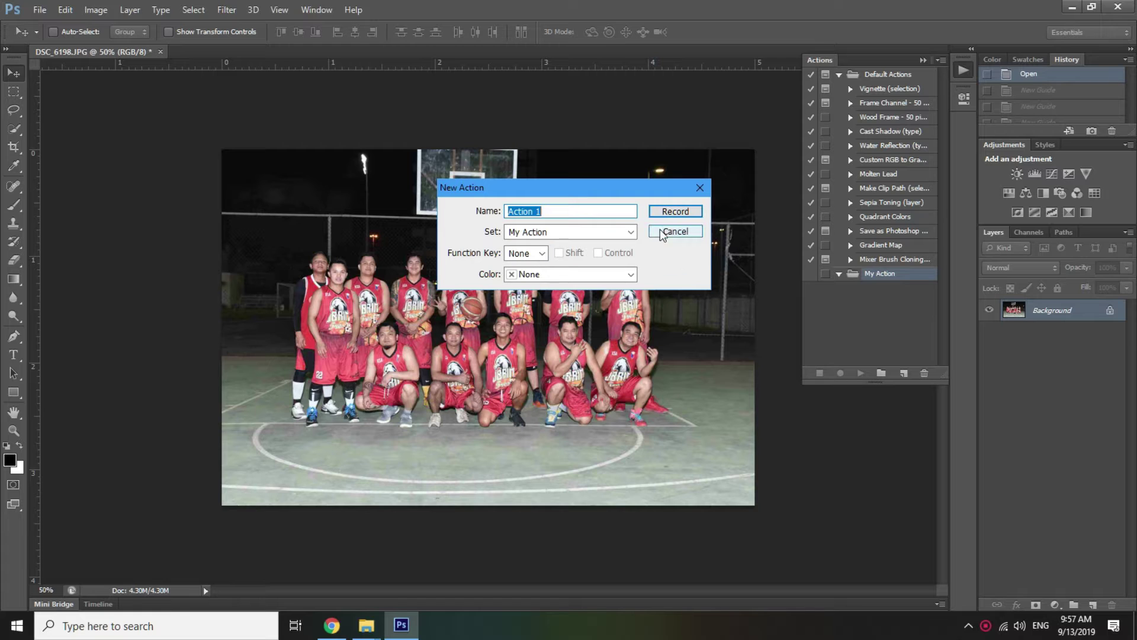
left_click(542, 254)
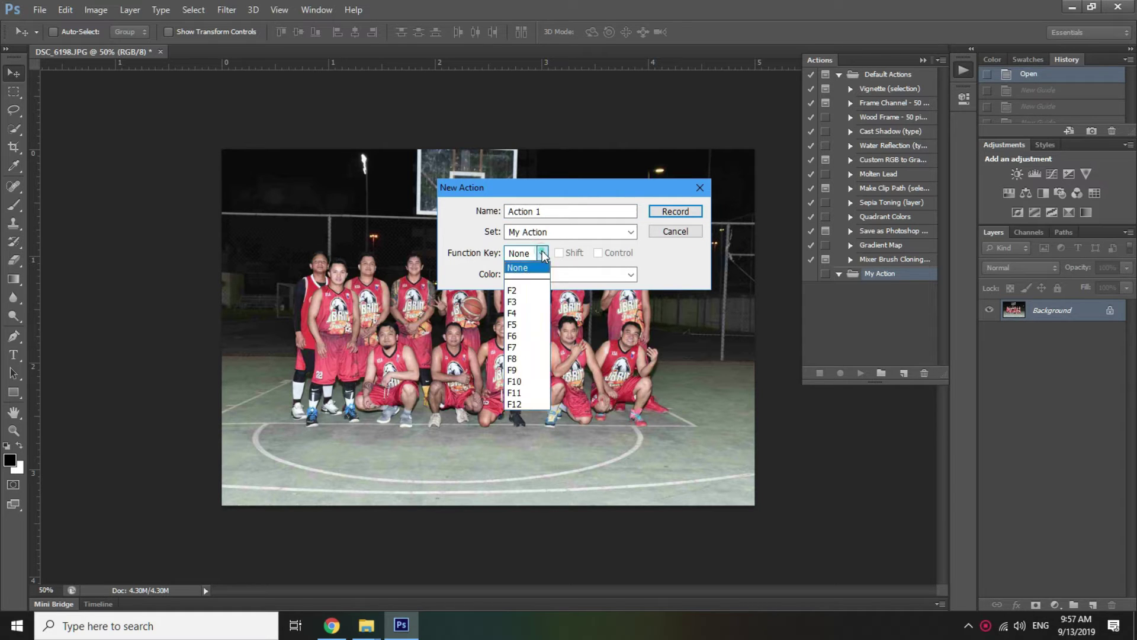
left_click(529, 269)
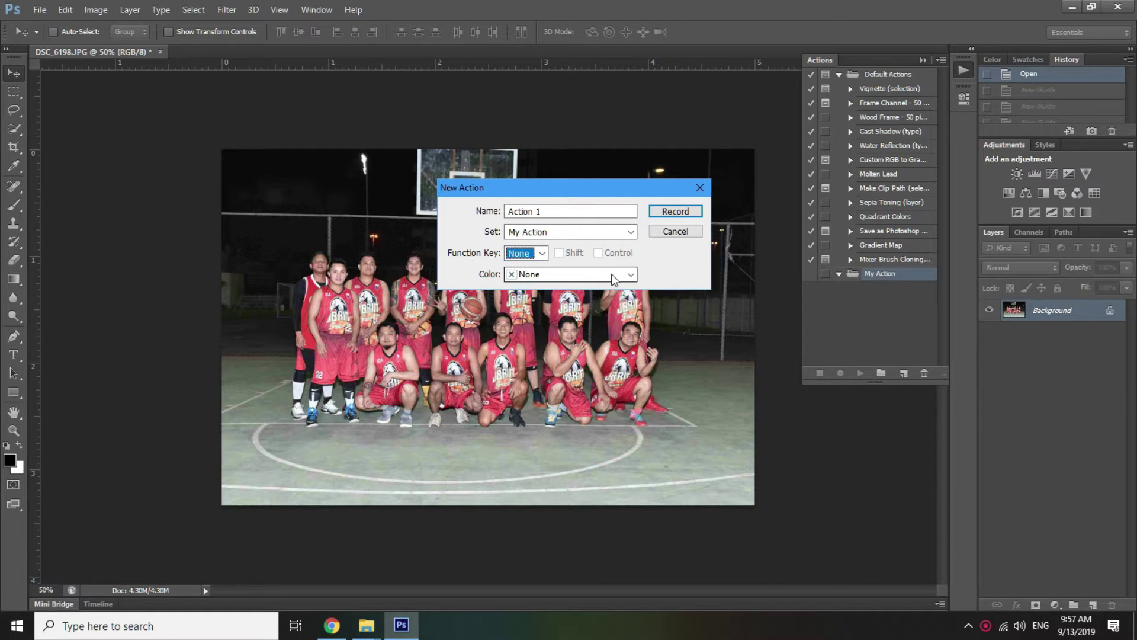
left_click(632, 274)
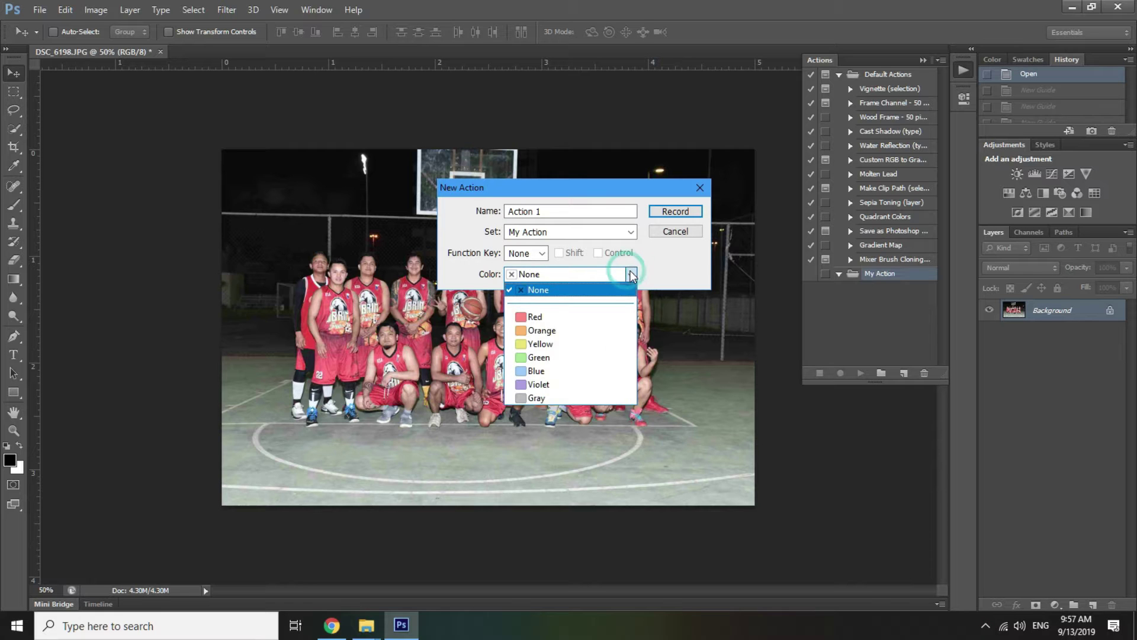
left_click(569, 318)
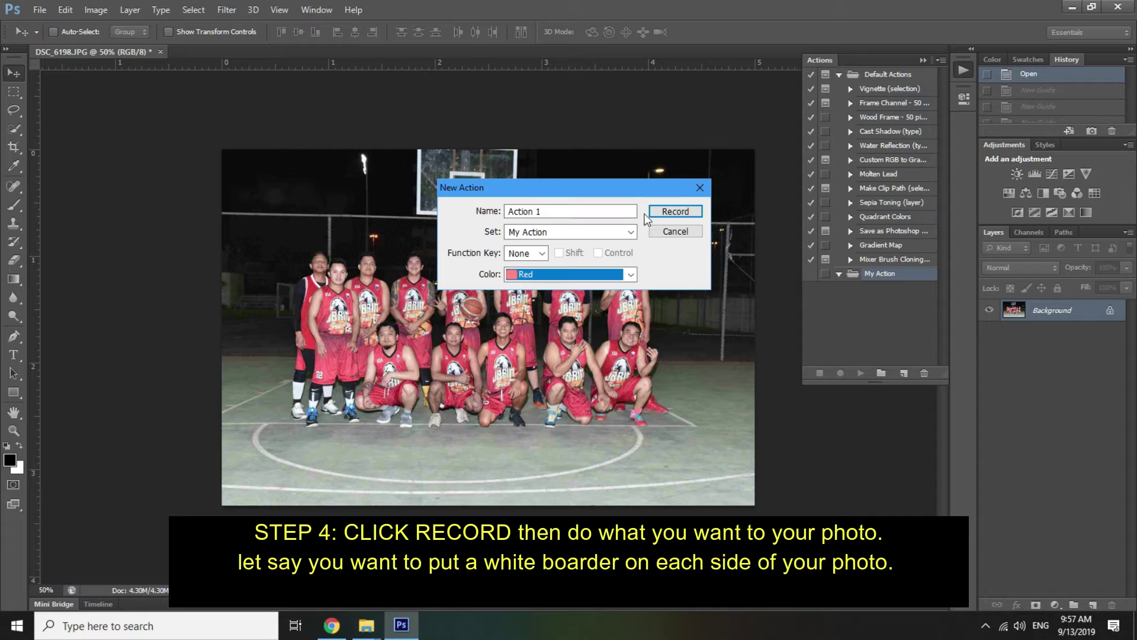
left_click(676, 212)
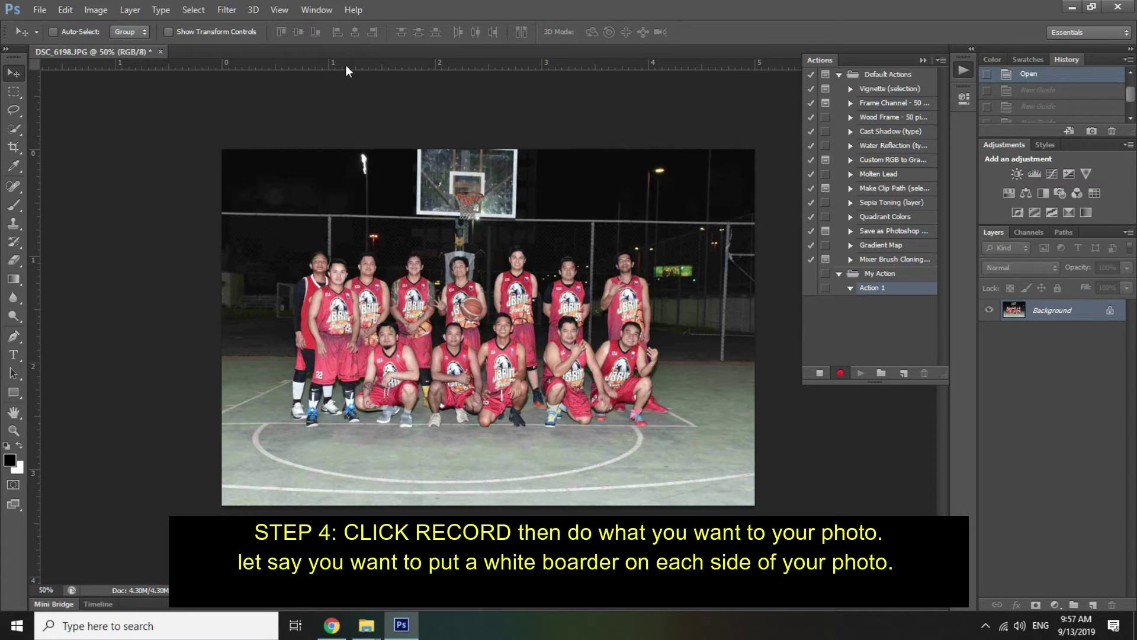
Step: Place four guides just inside the photo's top, left, bottom and right edges
left_click_drag(364, 67, 355, 180)
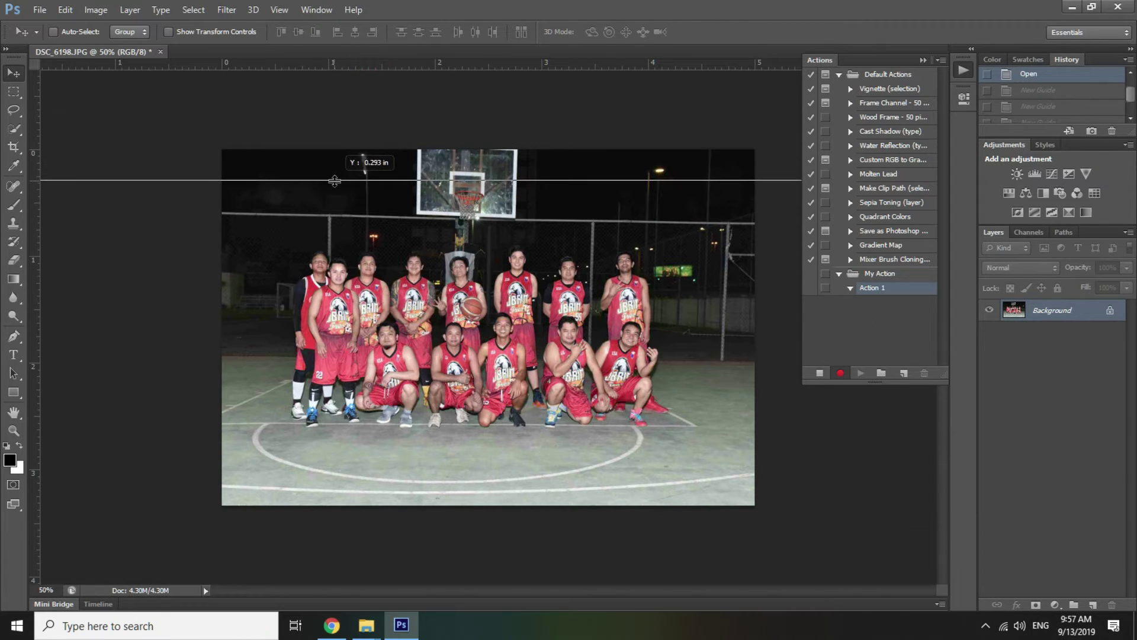
mouse_move(387, 65)
left_mouse_down()
mouse_move(265, 288)
mouse_move(252, 394)
left_mouse_up()
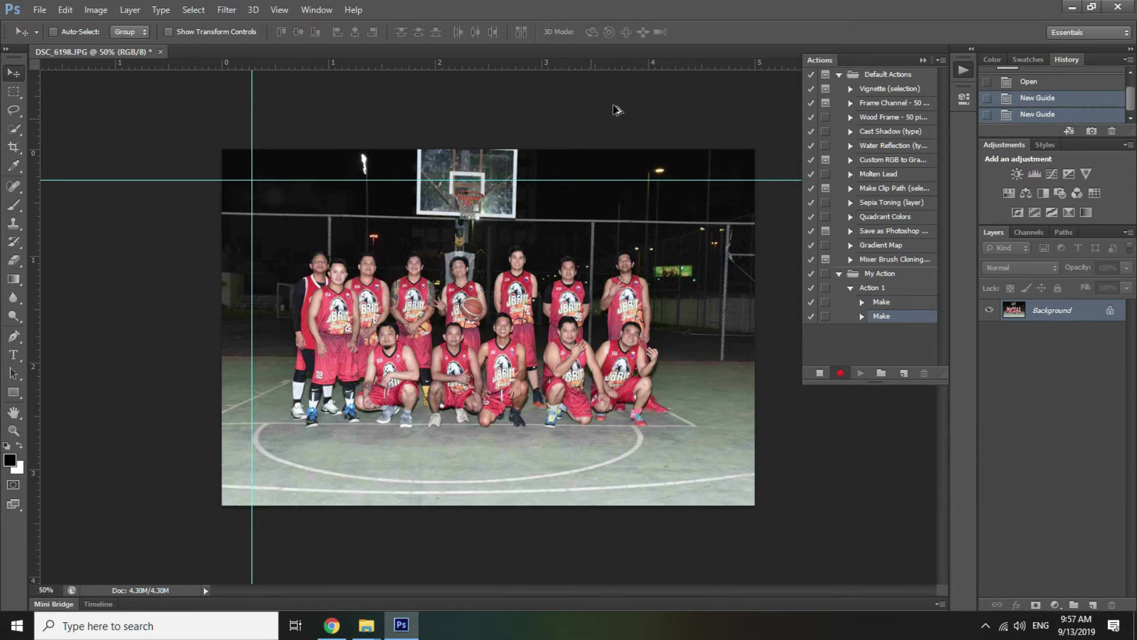
left_click_drag(683, 66, 639, 474)
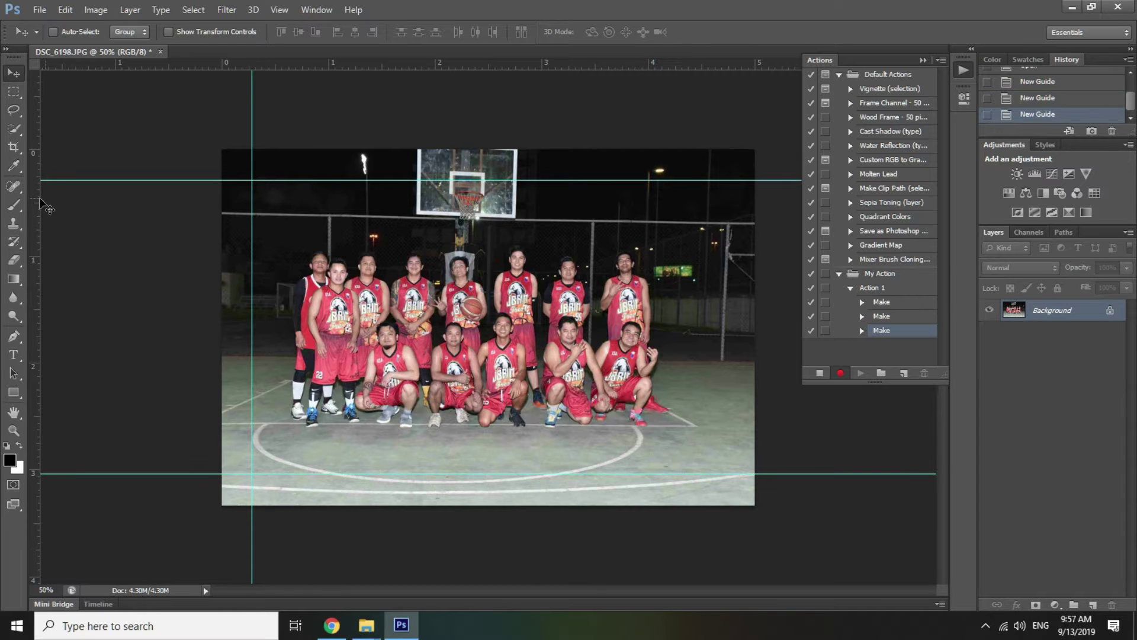
left_click_drag(35, 205, 728, 295)
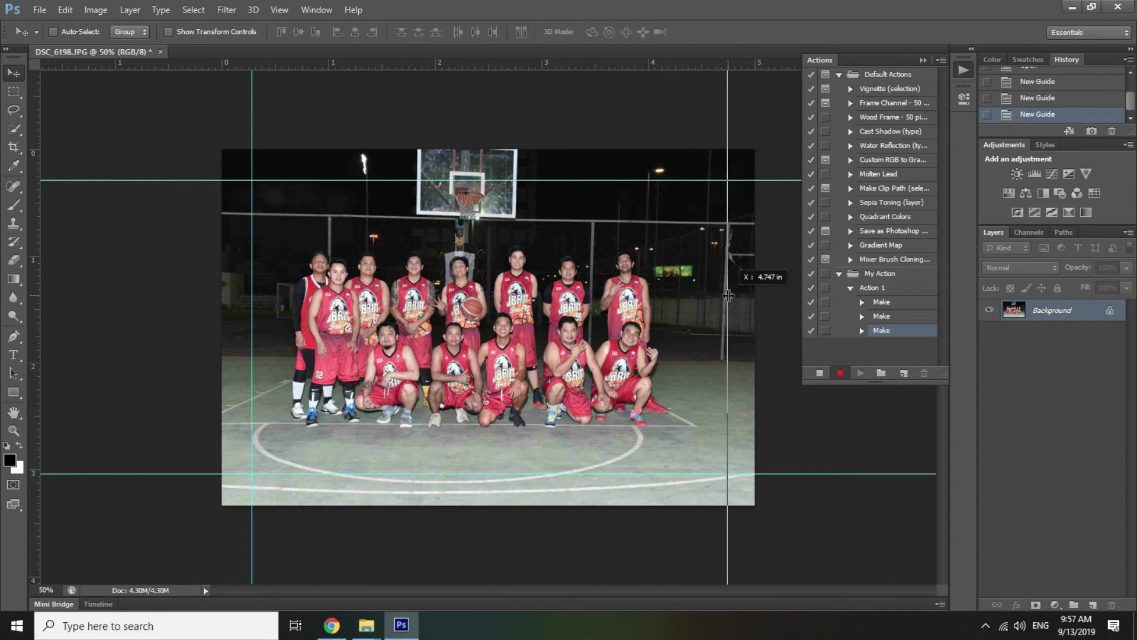
left_click_drag(728, 295, 727, 295)
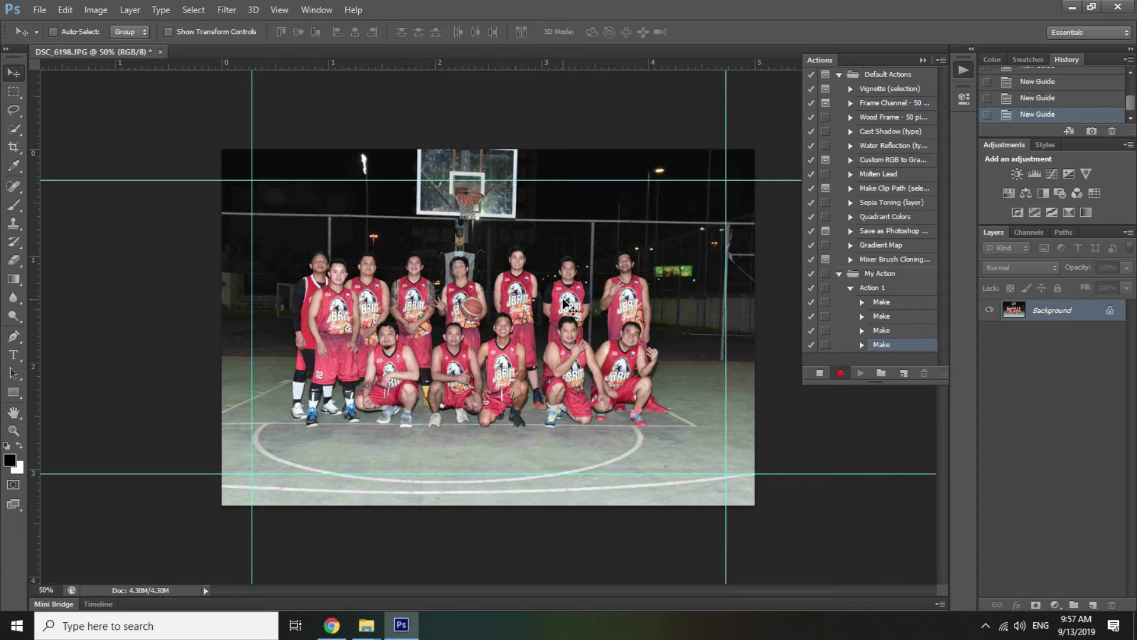
key("m")
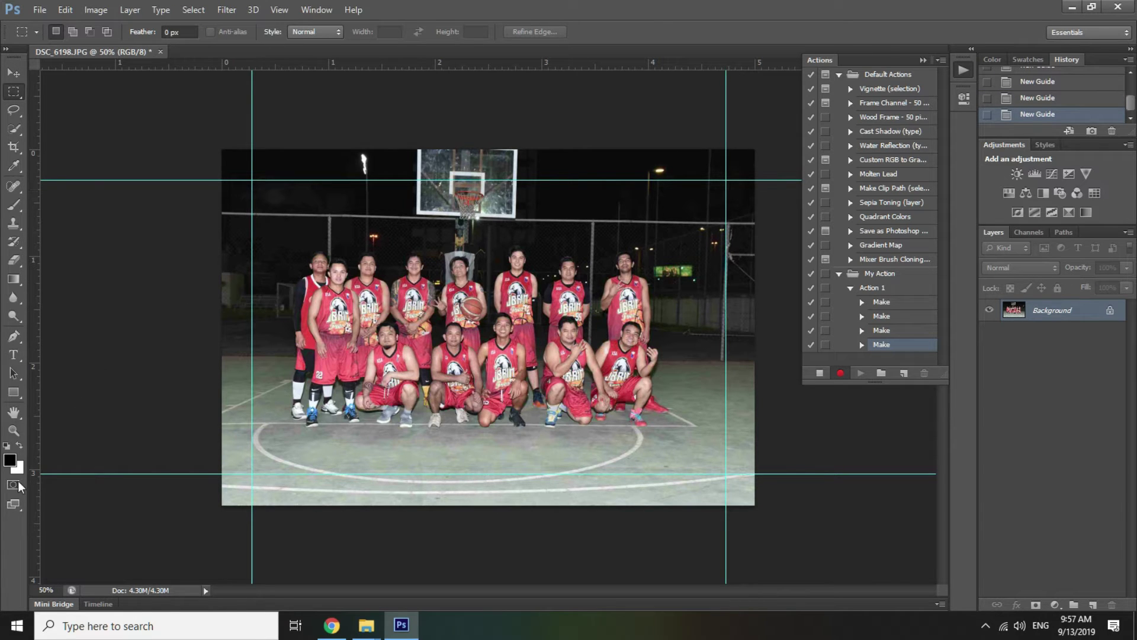
Step: Set the background colour to white, select the guide-bounded rectangle, and invert it to the border strip
left_click(18, 468)
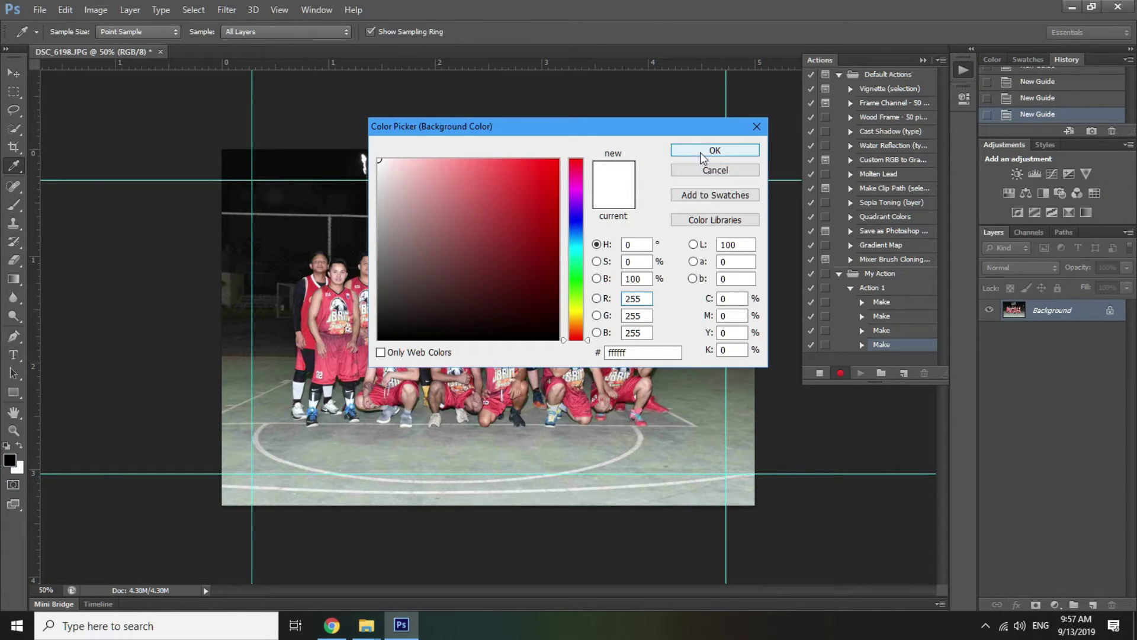
left_click(701, 155)
left_click_drag(251, 180, 725, 474)
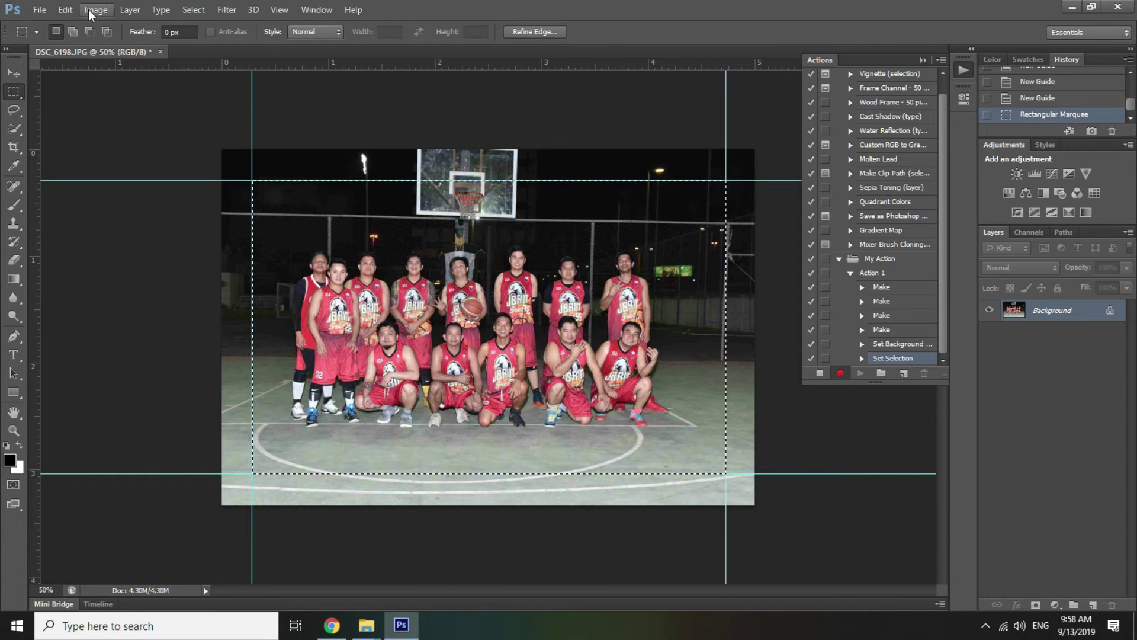
key("ctrl+shift+i")
key("alt+BackSpace")
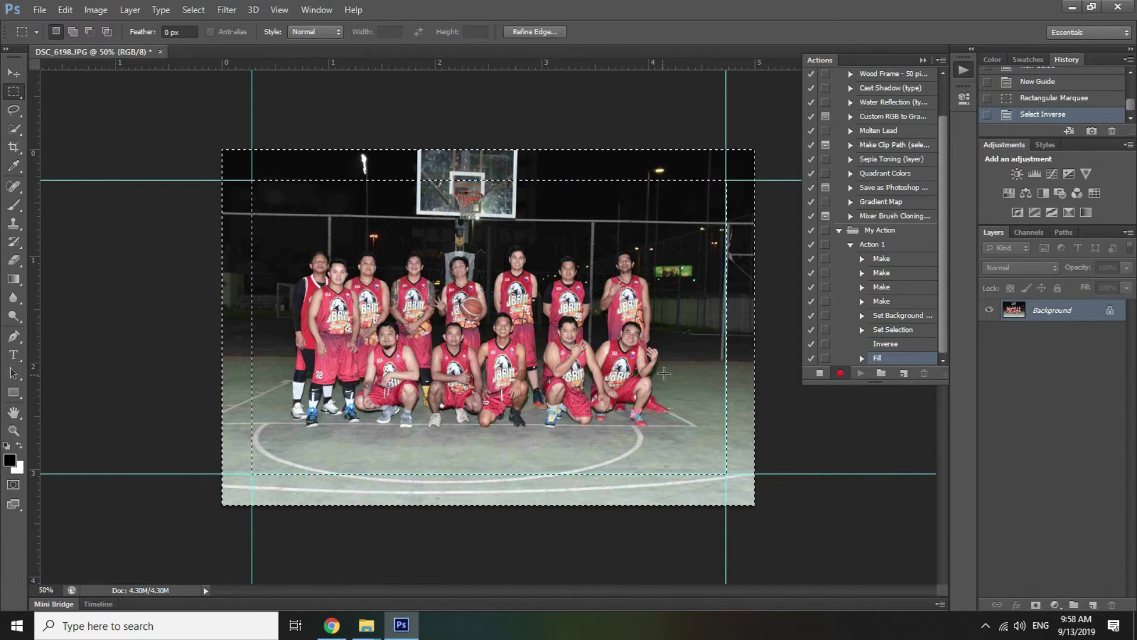
Step: Fill the border strip with the white Background Color at Normal mode, then deselect
key("shift+F5")
left_click(591, 265)
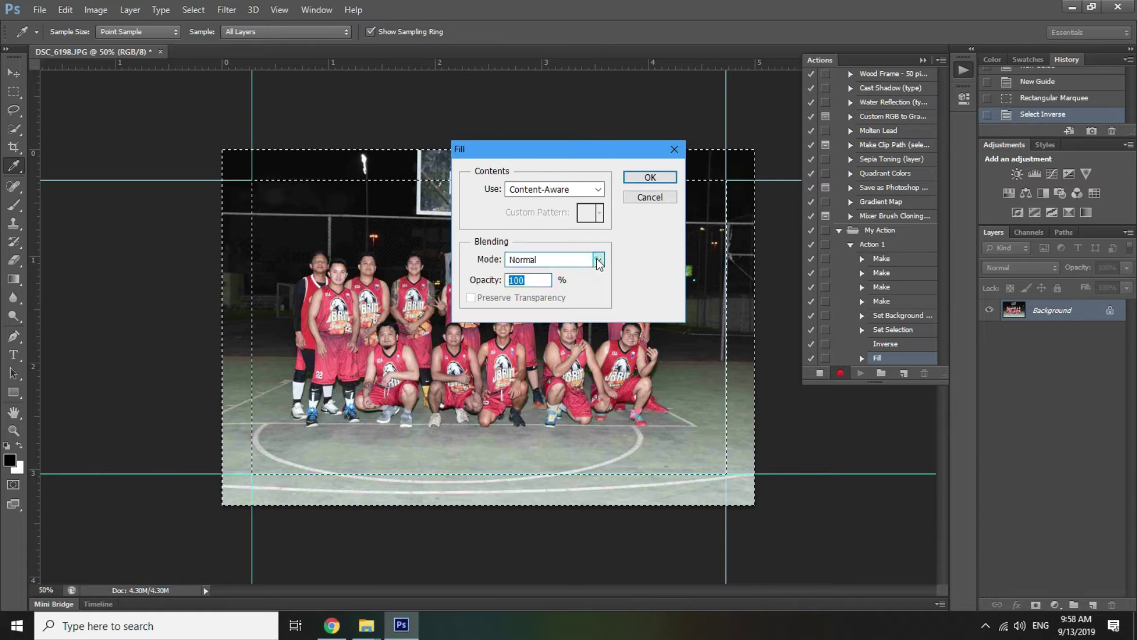
left_click(545, 8)
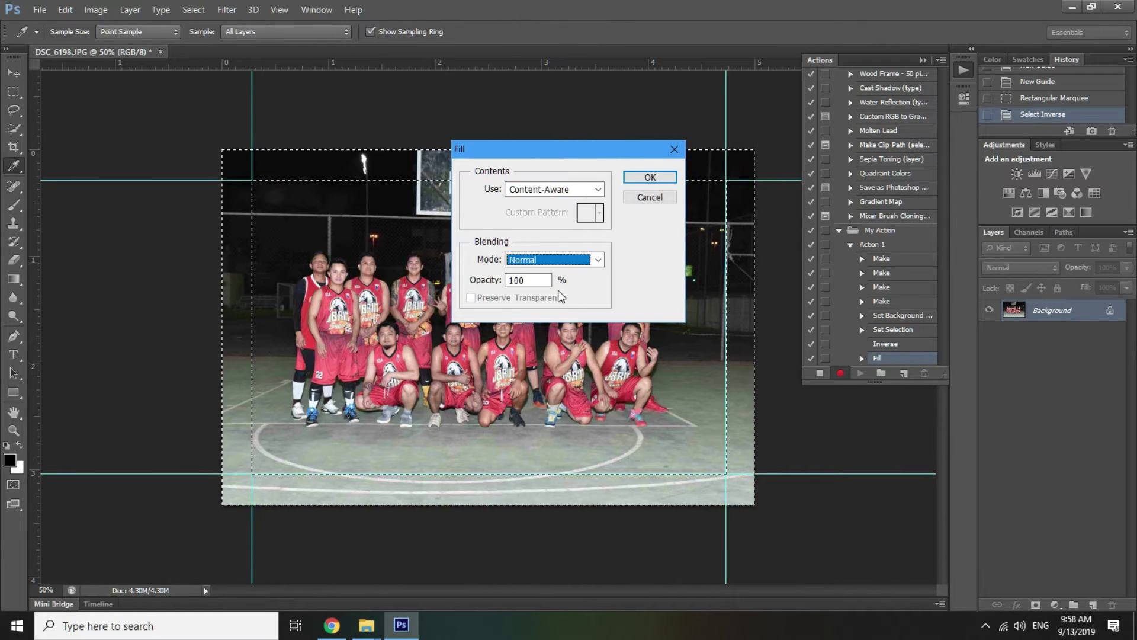
left_click(598, 189)
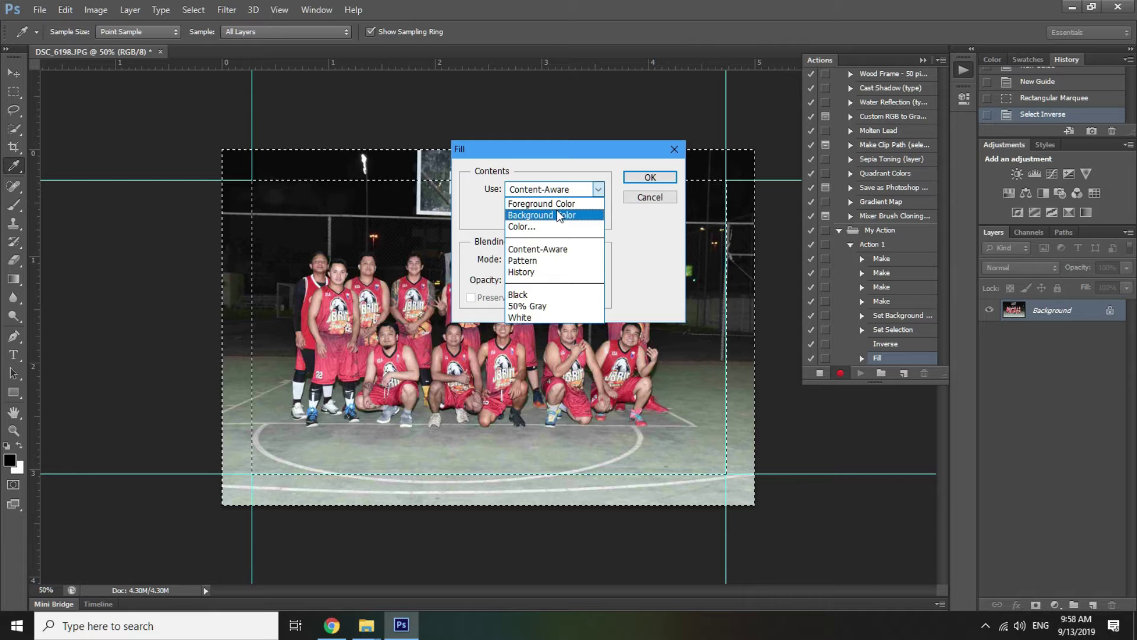
left_click(559, 216)
left_click(639, 183)
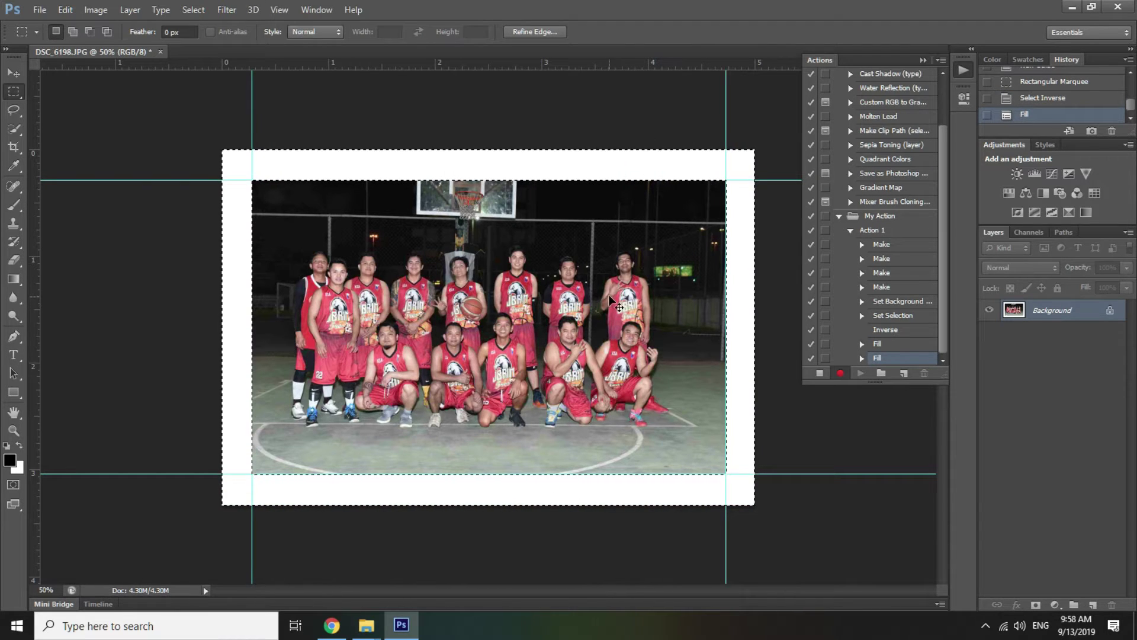
key("ctrl+d")
key("v")
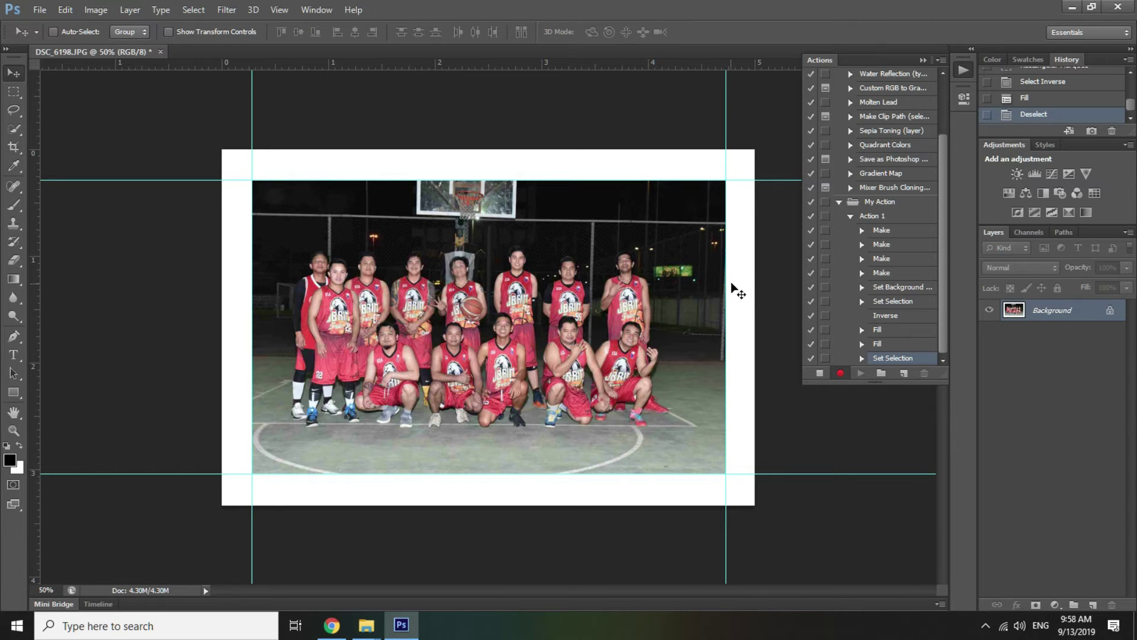
Step: Save the photo as a Quality 12 Maximum JPEG, close it, and stop recording Action 1
key("ctrl+s")
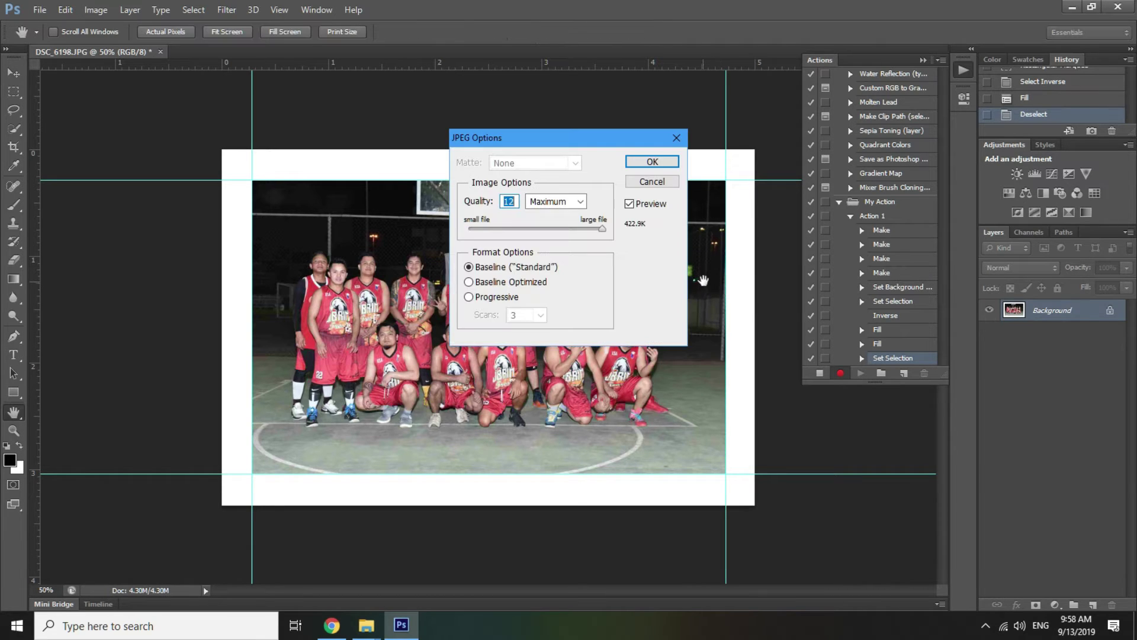
left_click(652, 161)
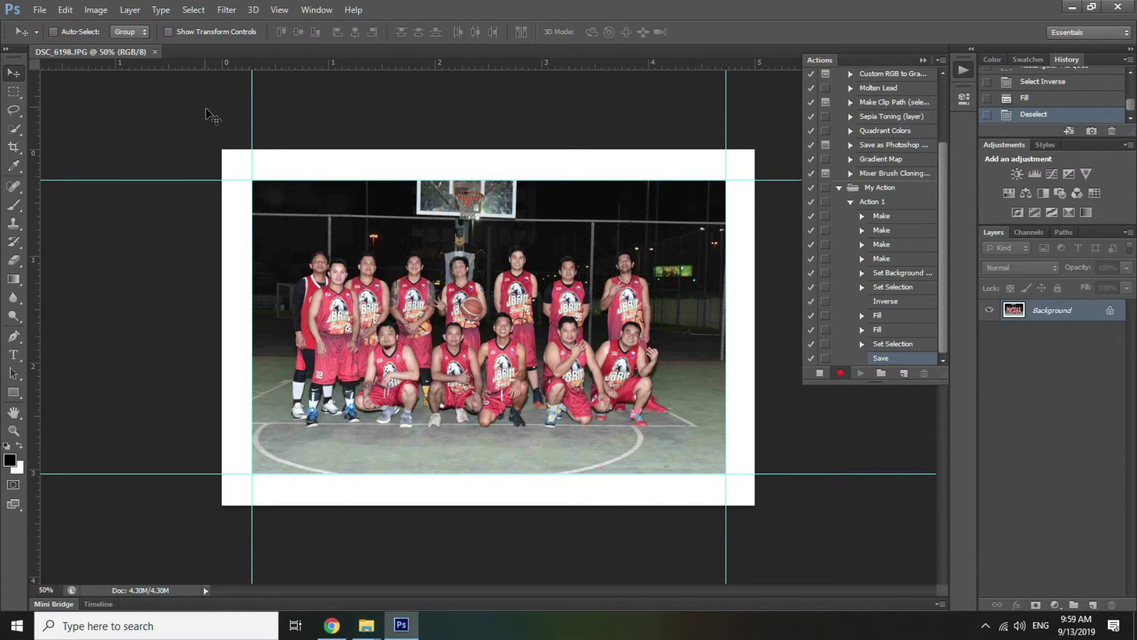
key("ctrl+w")
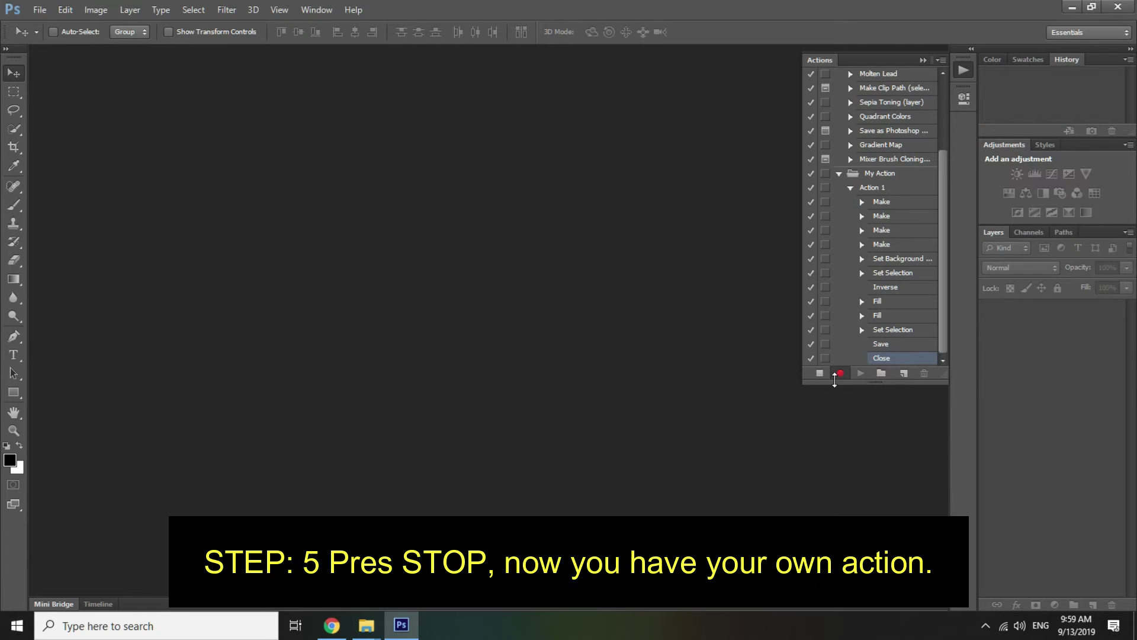
left_click(816, 374)
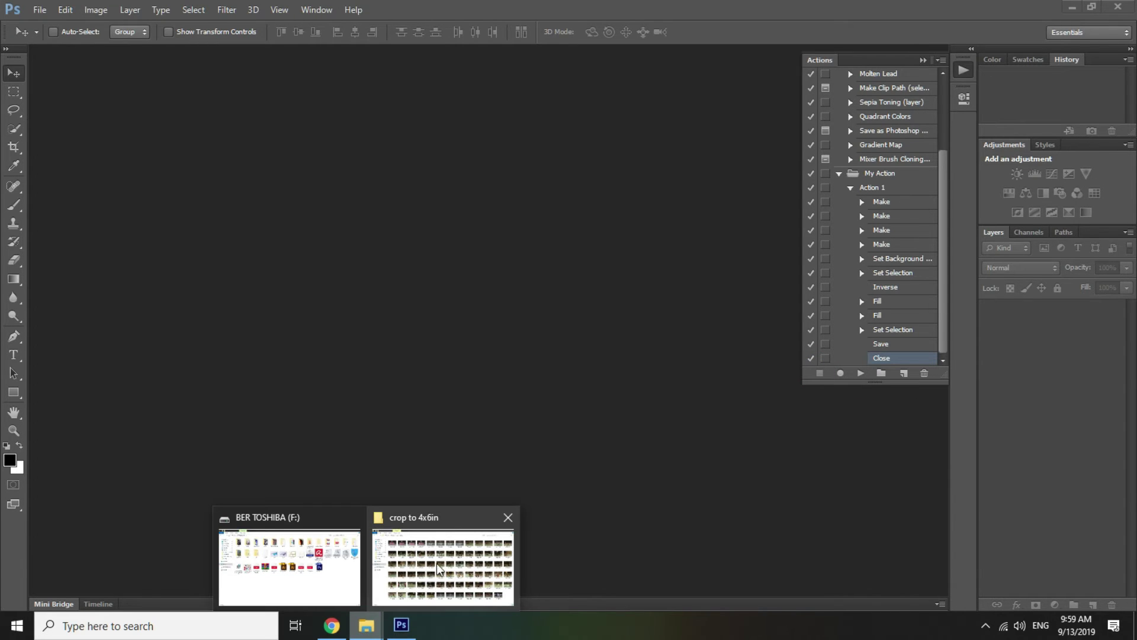
left_click(445, 517)
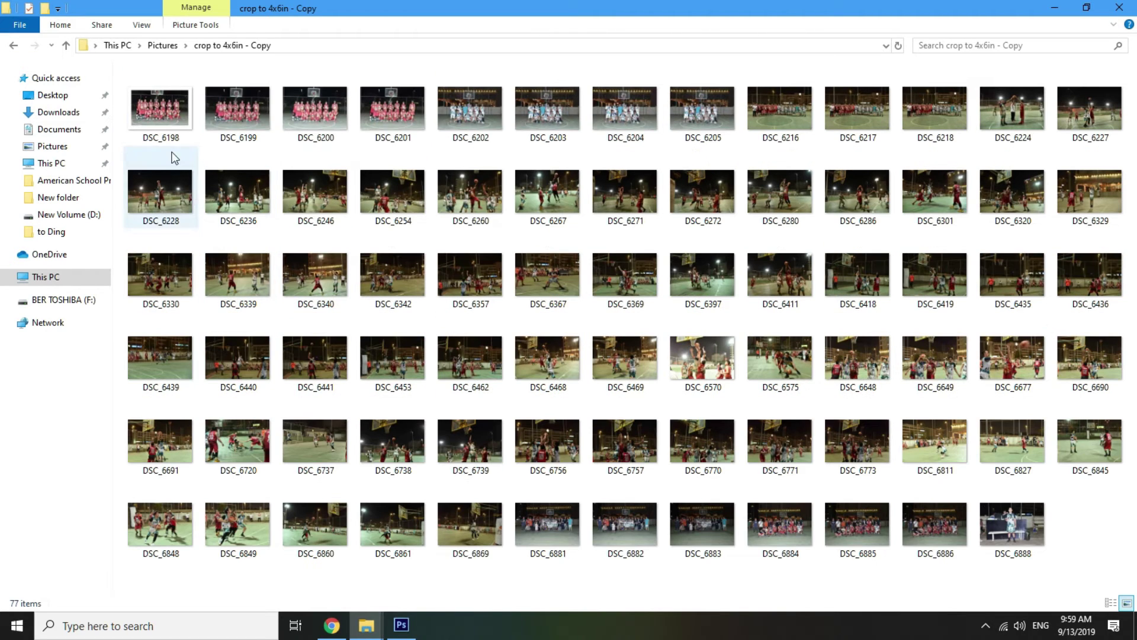
Step: View DSC_6198 in Windows Photos to check the white border, then close the viewer
double_click(169, 116)
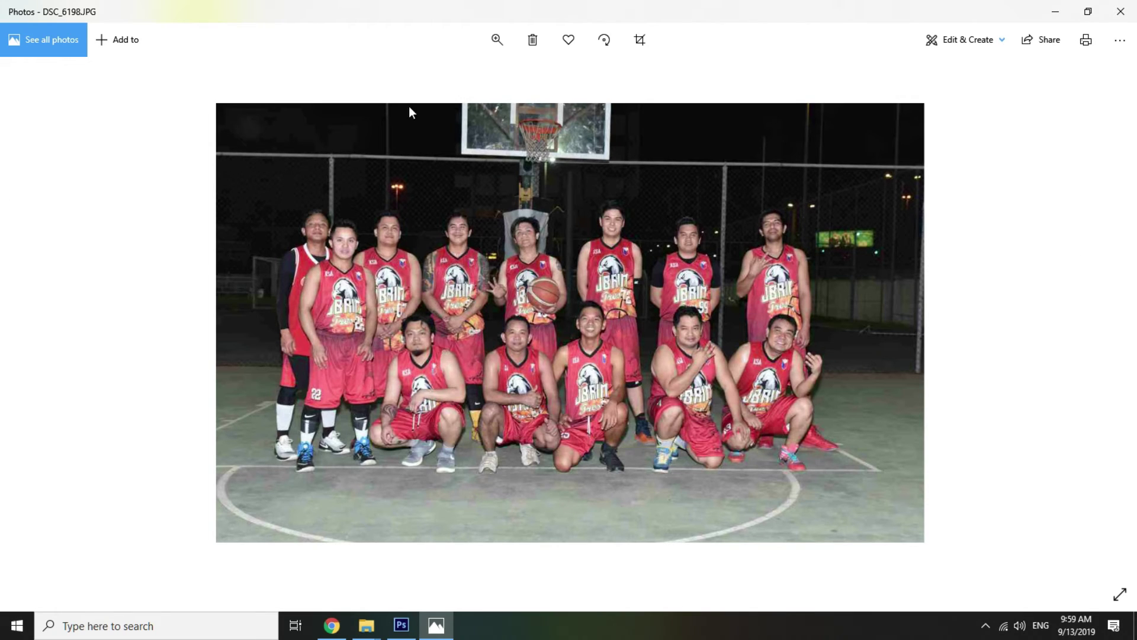
left_click(1121, 11)
Step: Open DSC_6198.JPG in Photoshop, zoom out to 50% to check the border, then close it
left_click_drag(166, 118, 537, 302)
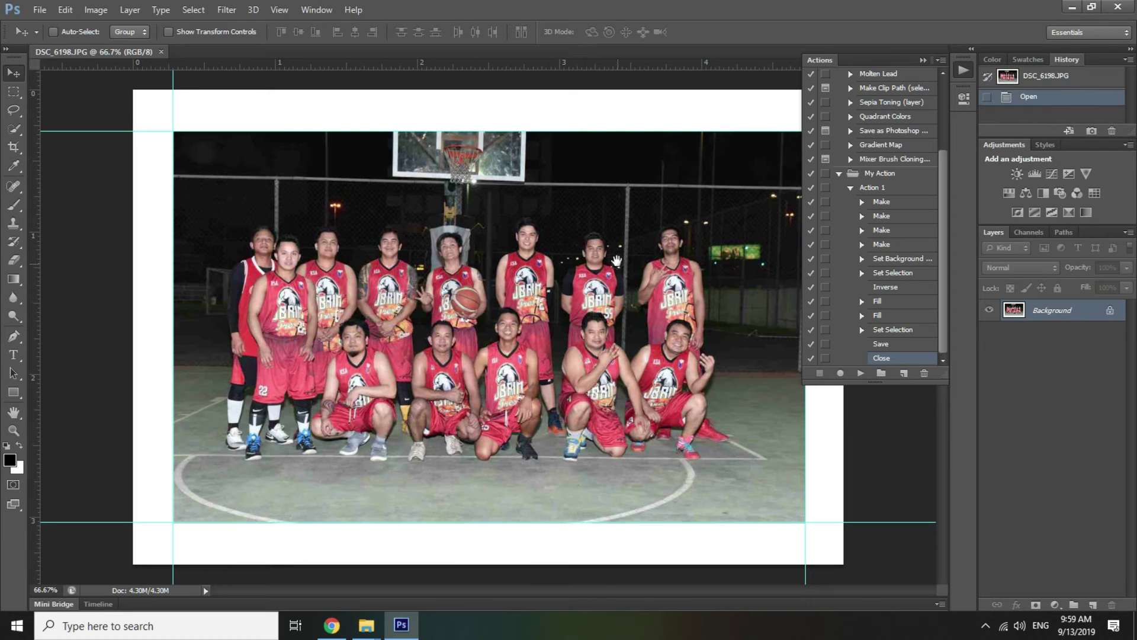
key("ctrl+minus")
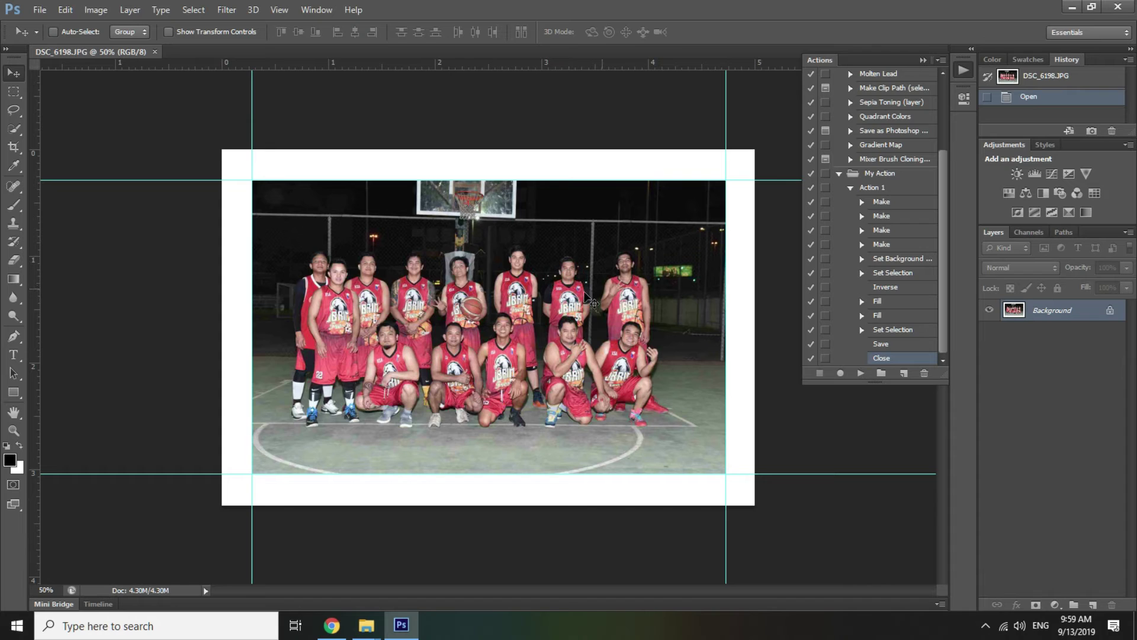
key("ctrl+w")
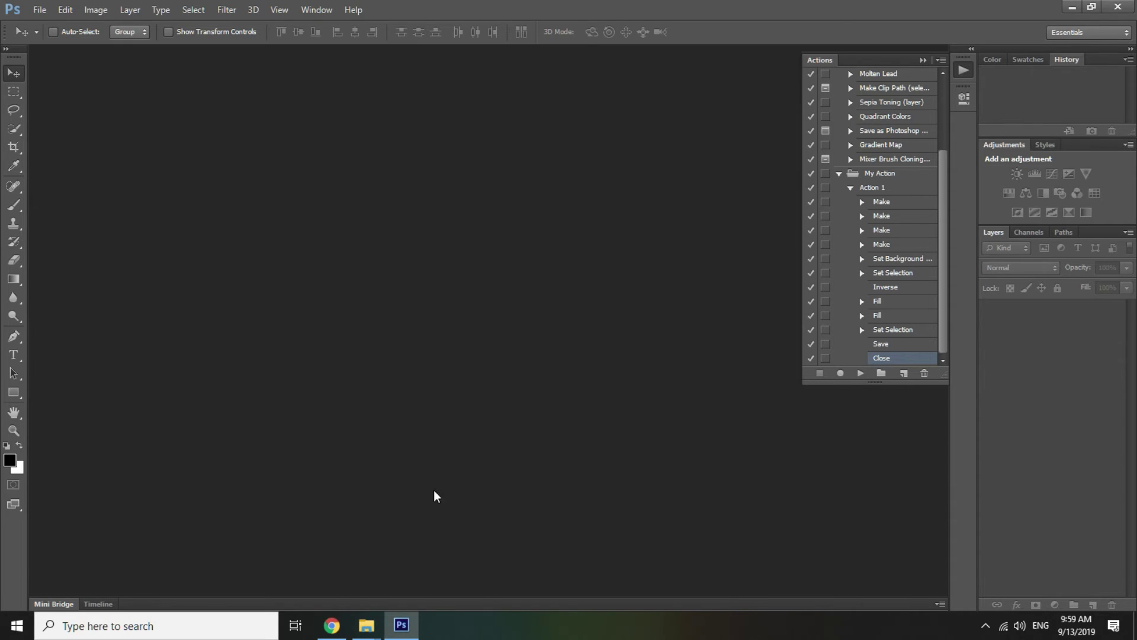
Step: Preview the second team photo DSC_6203 from the 'crop to 4x6in - Copy' folder
left_click(450, 512)
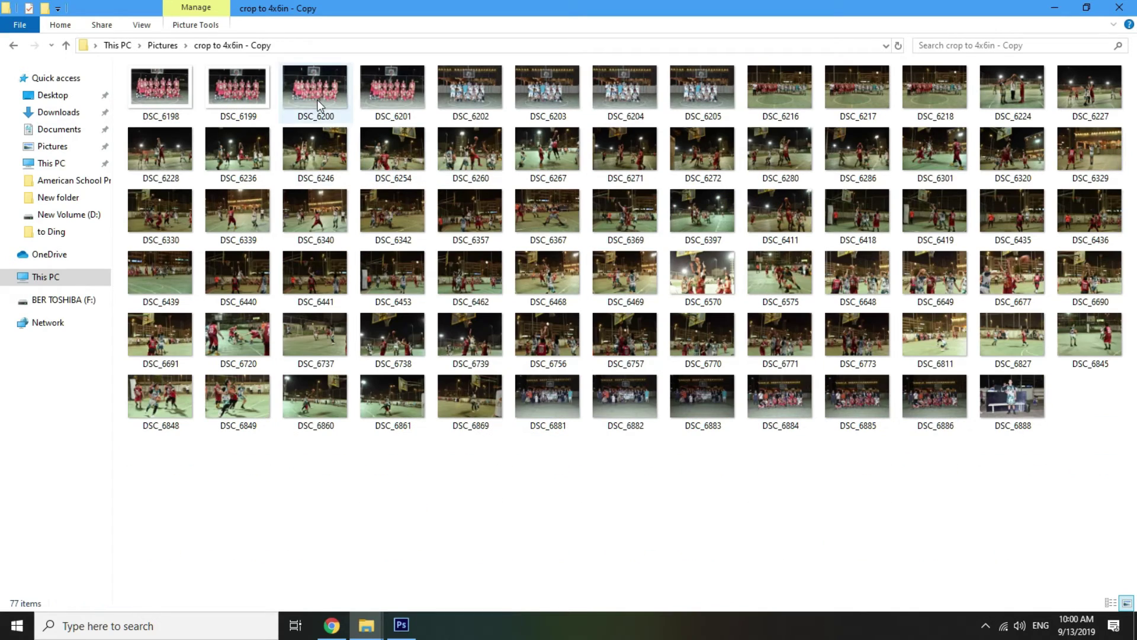
mouse_move(317, 99)
left_mouse_down()
mouse_move(347, 269)
mouse_move(551, 101)
left_mouse_up()
left_click(556, 100)
double_click(556, 94)
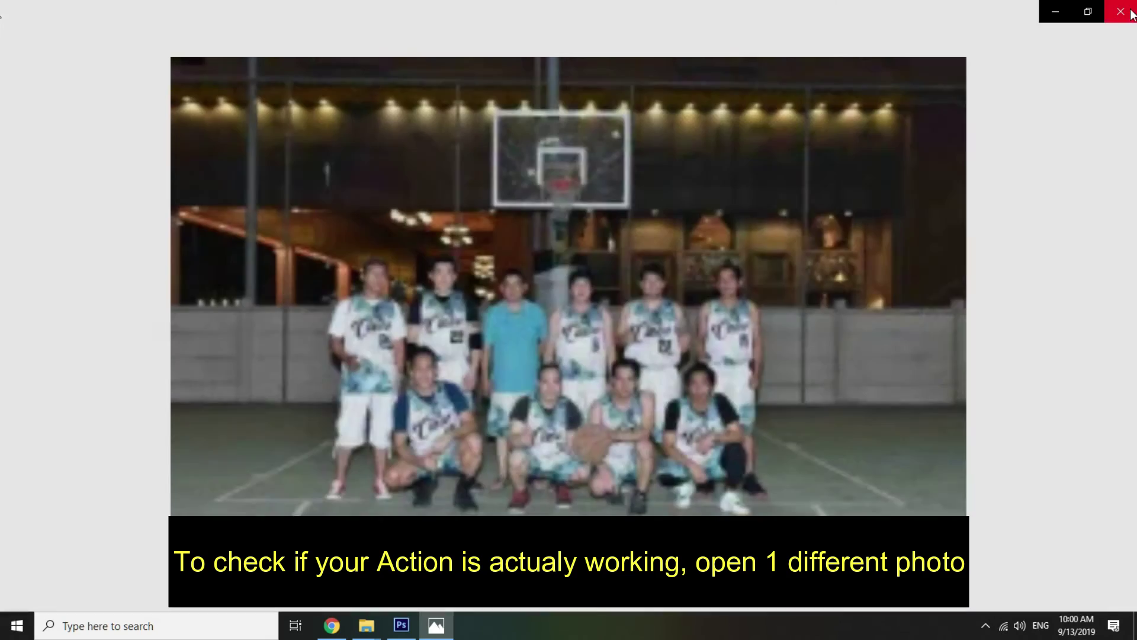
Step: Open DSC_6203 in Photoshop and play Action 1 to give it the white border
left_click(1128, 11)
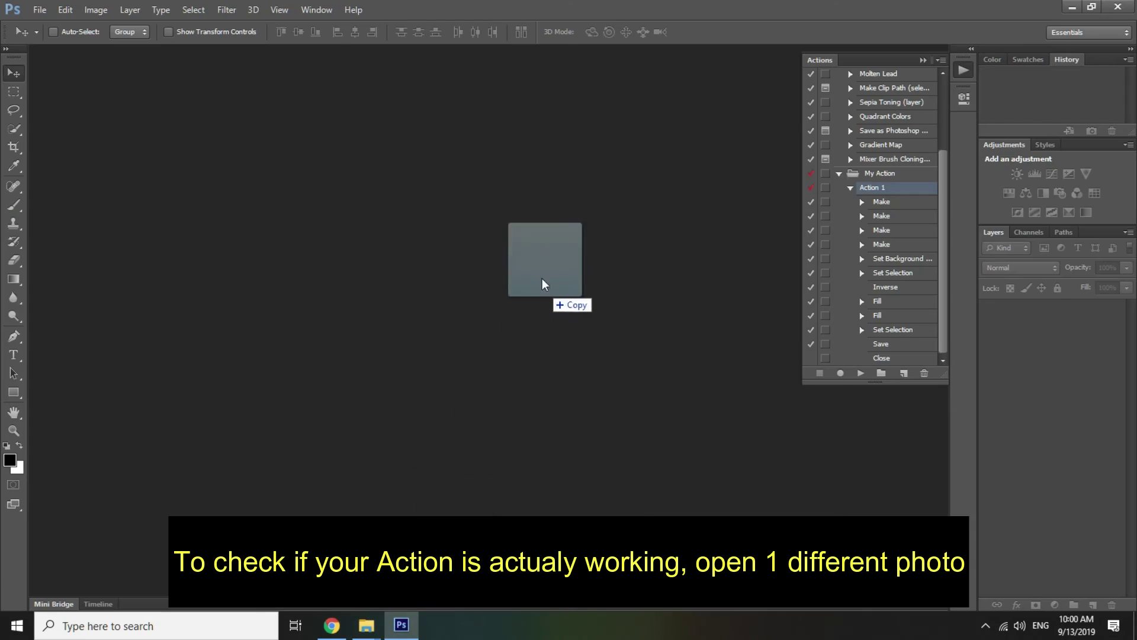
left_click_drag(441, 636, 533, 249)
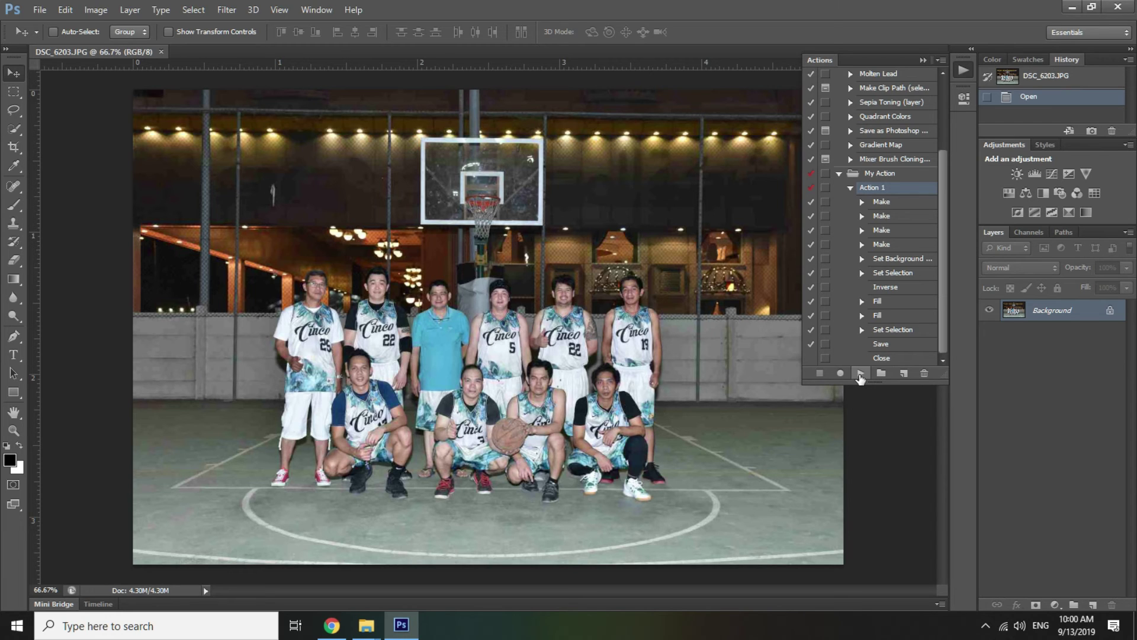
left_click(860, 373)
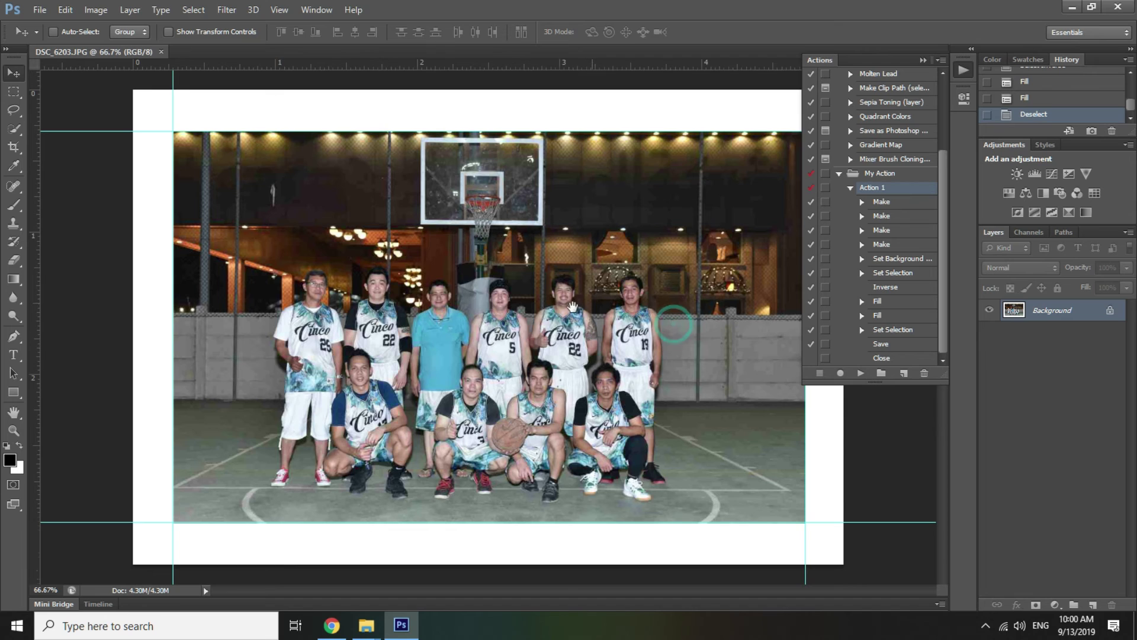
Step: Play Action 1 from the My Action set on DSC_6203 to add the white border
left_click(690, 311)
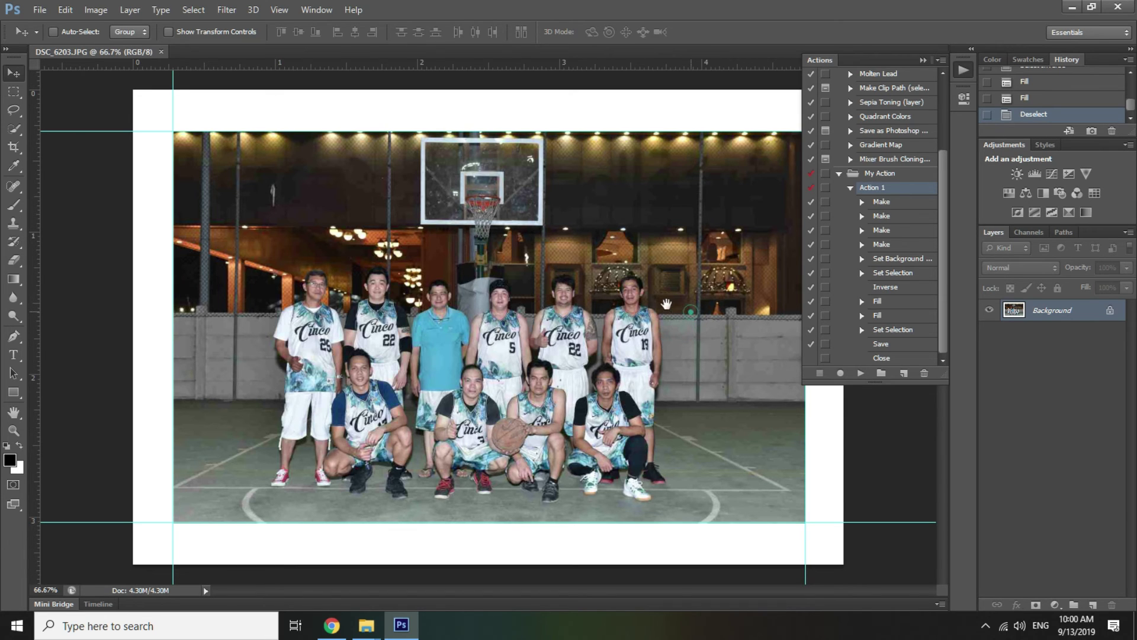